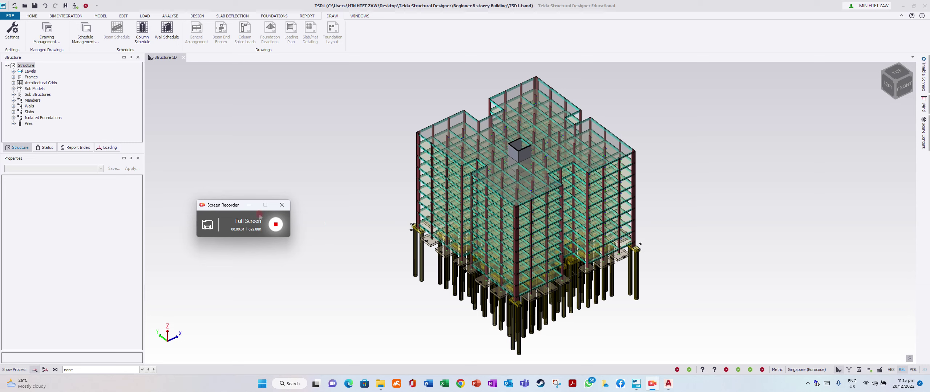
pyautogui.click(249, 206)
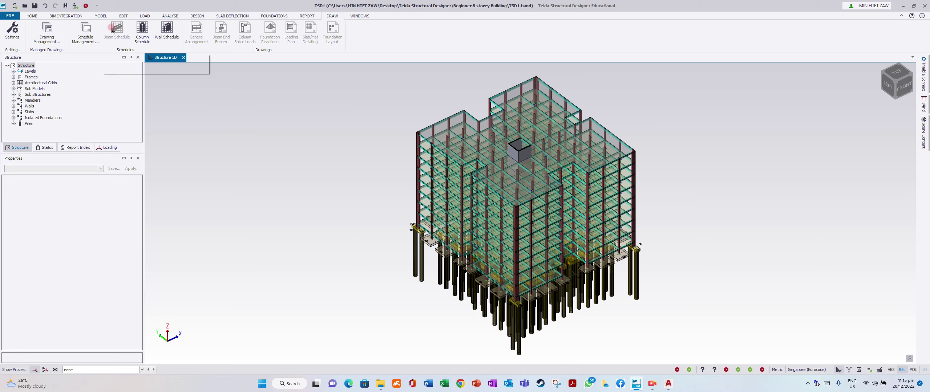
pyautogui.click(131, 38)
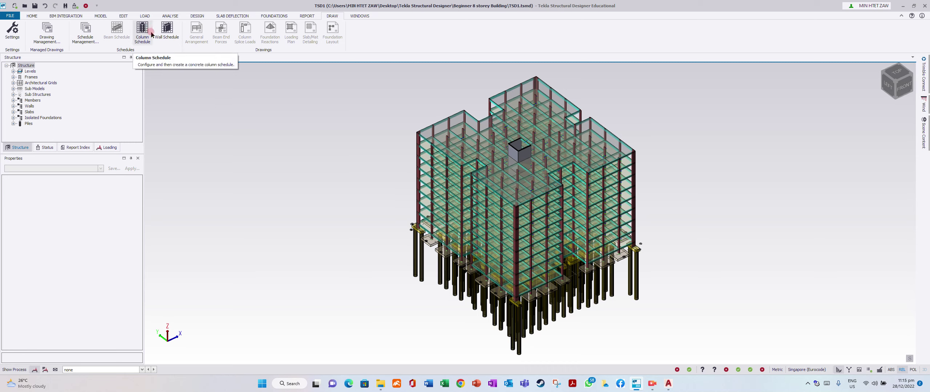
pyautogui.click(90, 39)
pyautogui.click(250, 147)
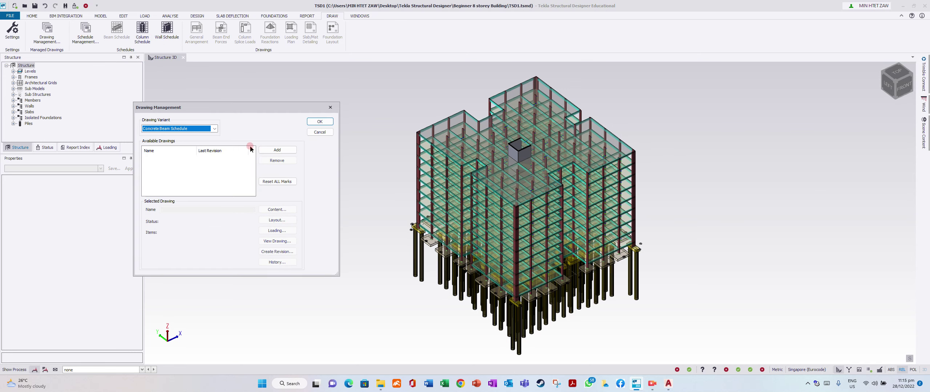
pyautogui.moveTo(228, 105); pyautogui.dragTo(279, 107)
pyautogui.click(266, 130)
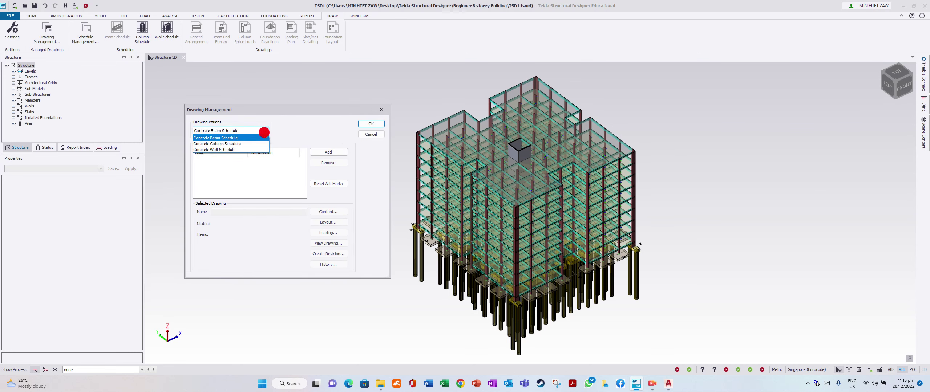
pyautogui.click(266, 131)
pyautogui.click(368, 113)
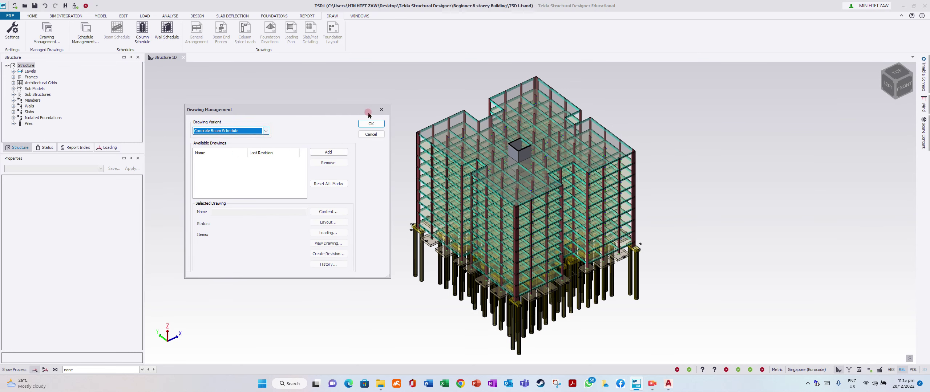
pyautogui.click(384, 110)
pyautogui.click(116, 43)
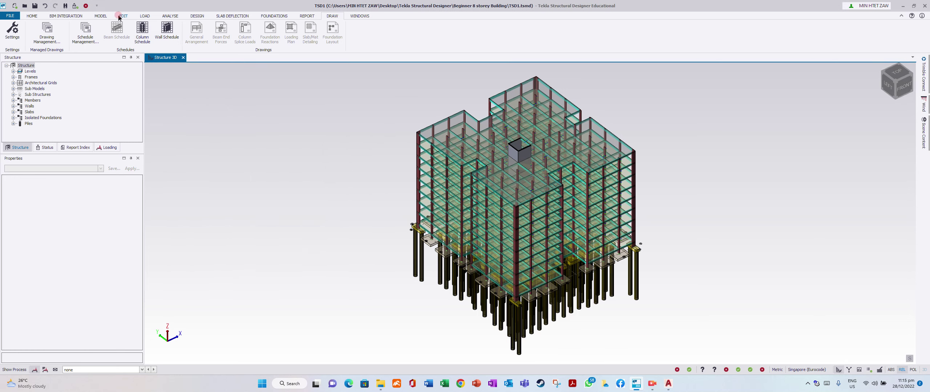
# Open the St. Base (Ground Floor) 2D view and add a Concrete Beam Schedule drawing in schedule management.
pyautogui.doubleClick(20, 73)
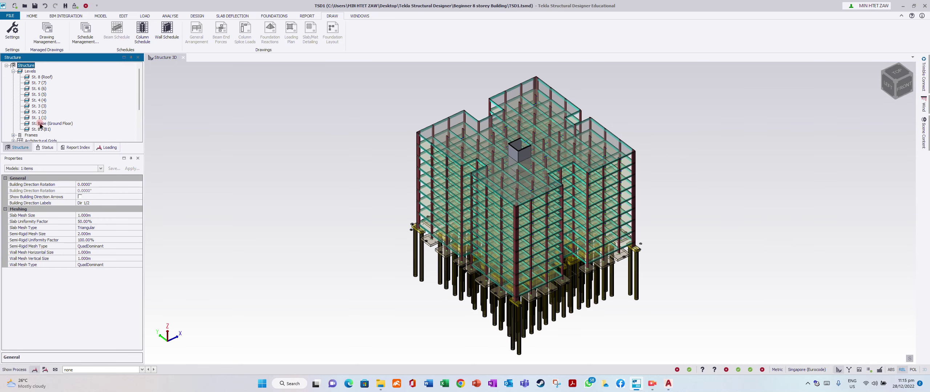
pyautogui.doubleClick(40, 124)
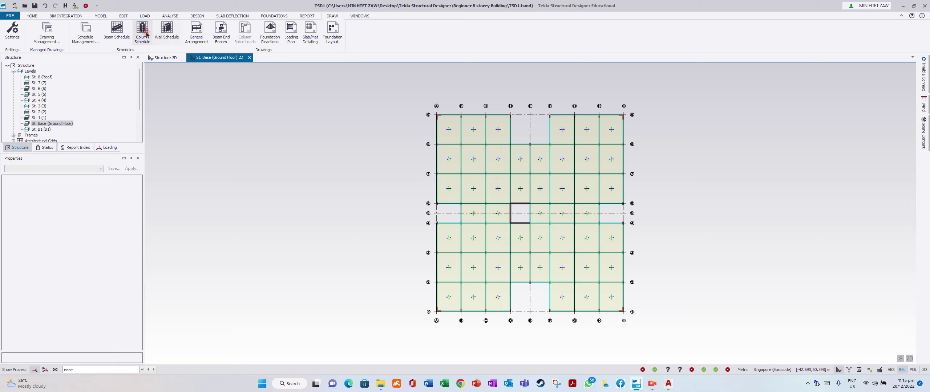
pyautogui.click(125, 33)
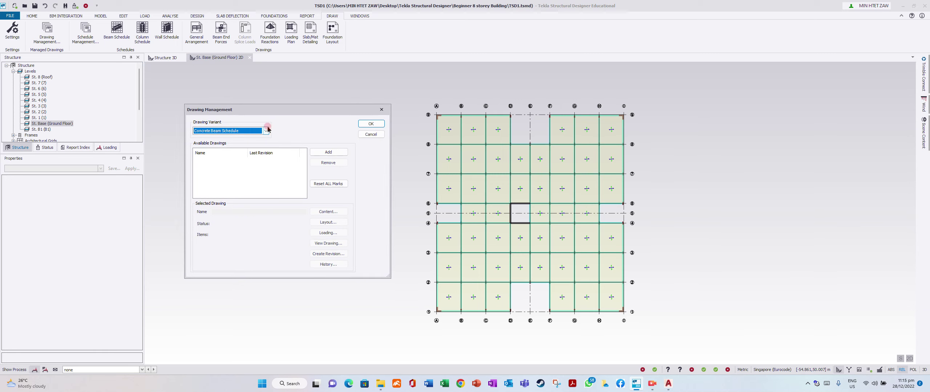
pyautogui.click(323, 151)
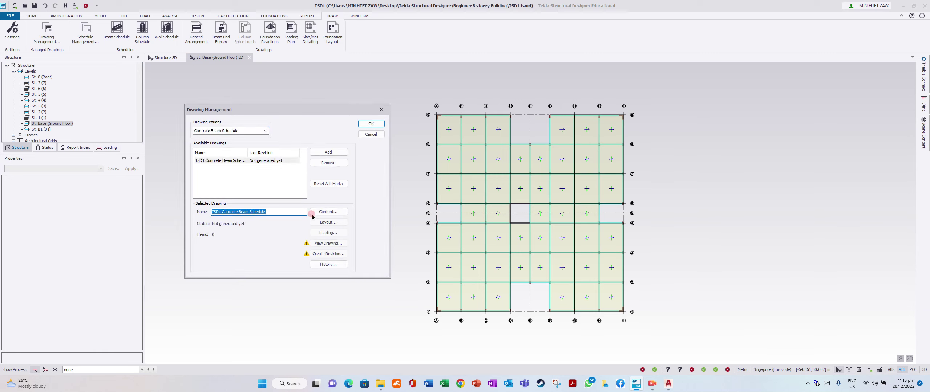
# Assign all concrete cast-in-place beams to the beam schedule and generate its DXF drawing with Beam Schedule layers at scale 1:25.
pyautogui.click(330, 212)
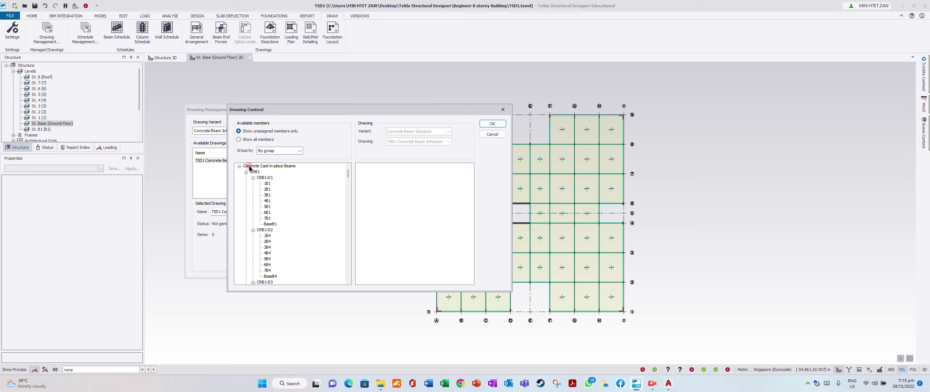
pyautogui.moveTo(386, 187); pyautogui.dragTo(426, 194)
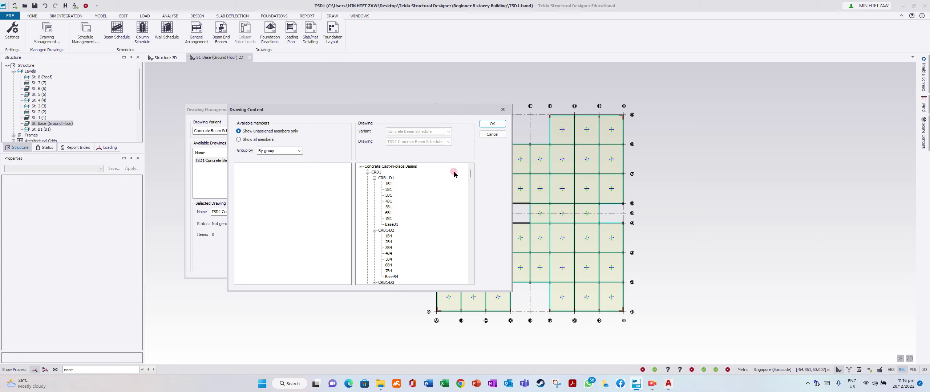
pyautogui.click(488, 125)
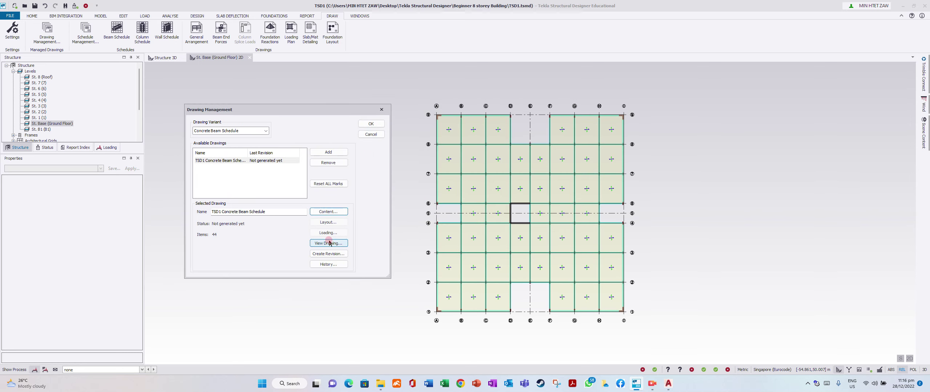
pyautogui.click(344, 243)
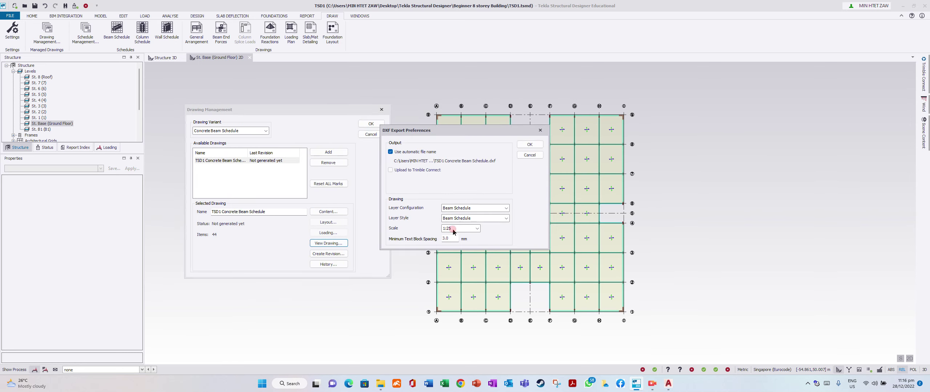
pyautogui.click(529, 145)
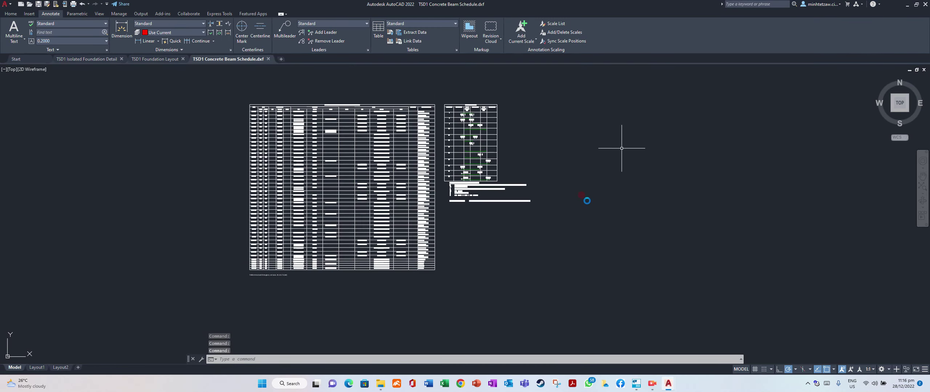
# Examine the concrete beam schedule table, including beam sizes, bottom bars, top bars, links and notes.
pyautogui.scroll(6, 256, 114)
pyautogui.scroll(-2, 400, 152)
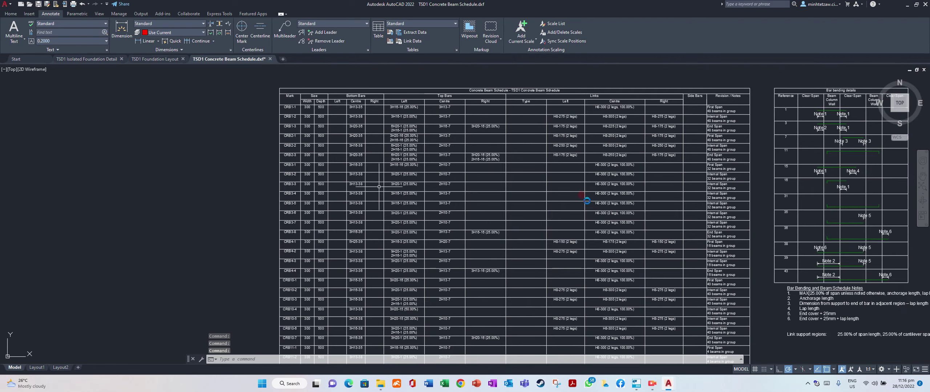
pyautogui.scroll(2, 378, 170)
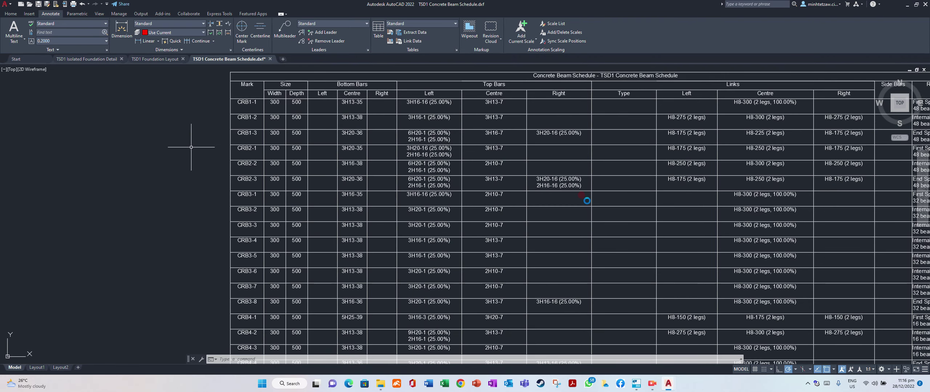
pyautogui.scroll(-2, 203, 145)
pyautogui.scroll(4, 549, 113)
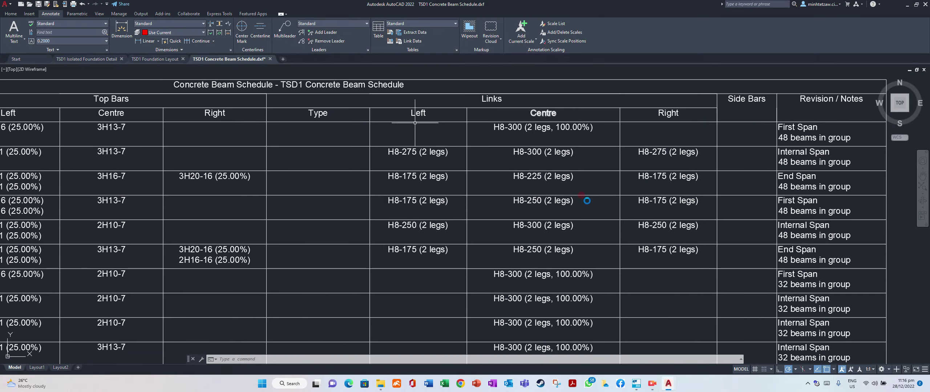
pyautogui.scroll(-2, 418, 124)
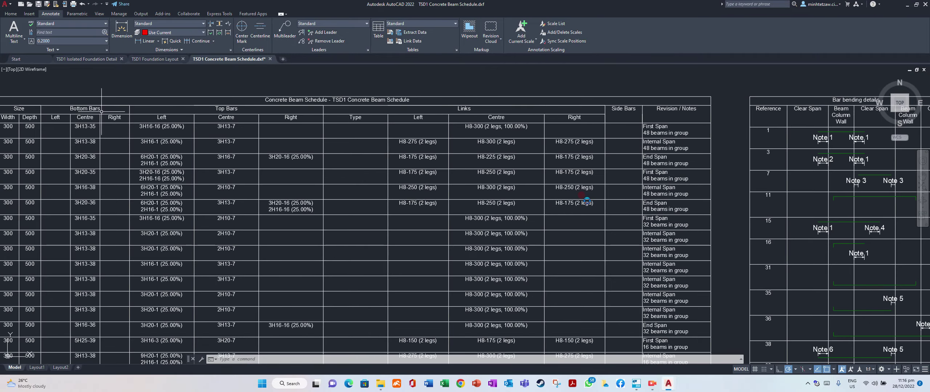
pyautogui.scroll(-2, 454, 150)
pyautogui.scroll(4, 195, 126)
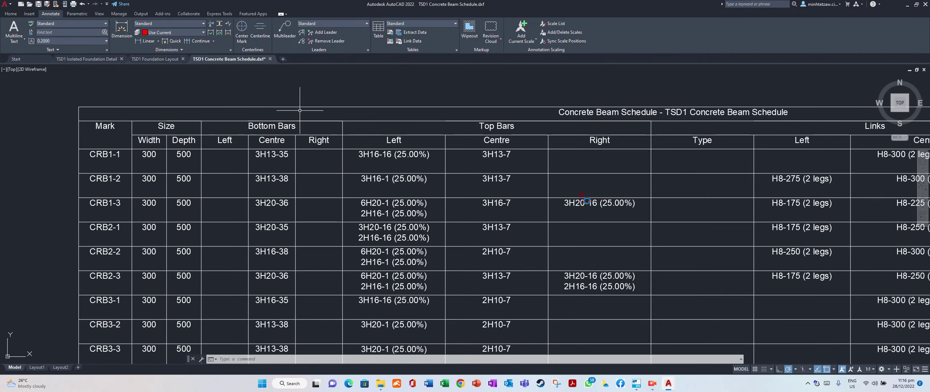
pyautogui.scroll(-2, 328, 136)
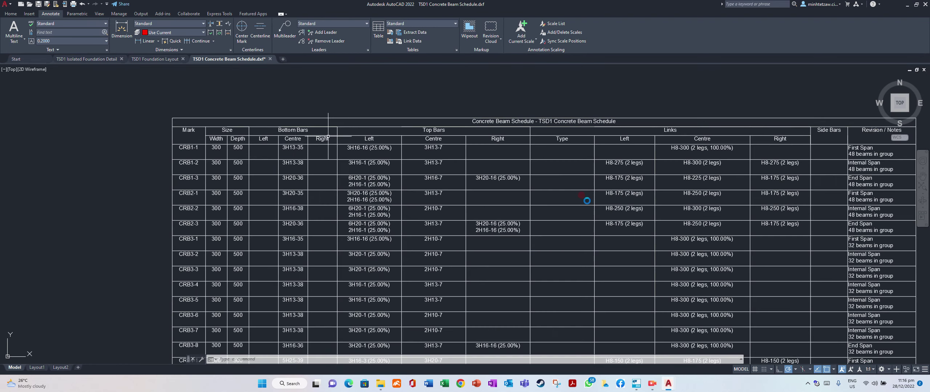
# Examine the bar bending details table and the bar bending and beam schedule notes beside the schedule.
pyautogui.scroll(-3, 419, 164)
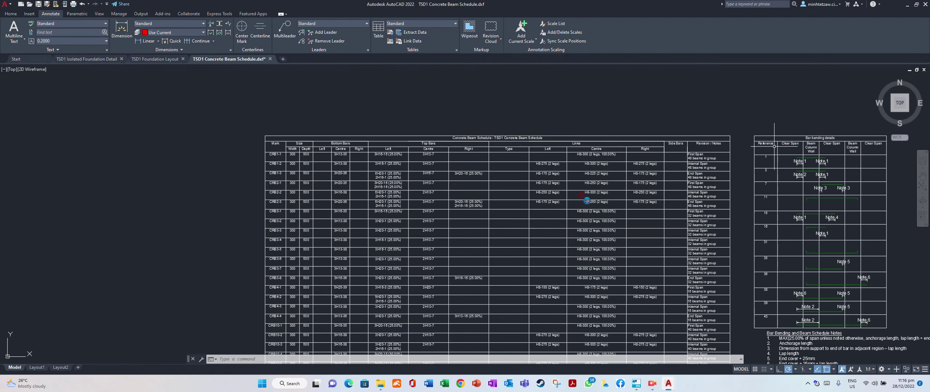
pyautogui.scroll(3, 772, 148)
pyautogui.scroll(-5, 399, 120)
pyautogui.scroll(2, 581, 124)
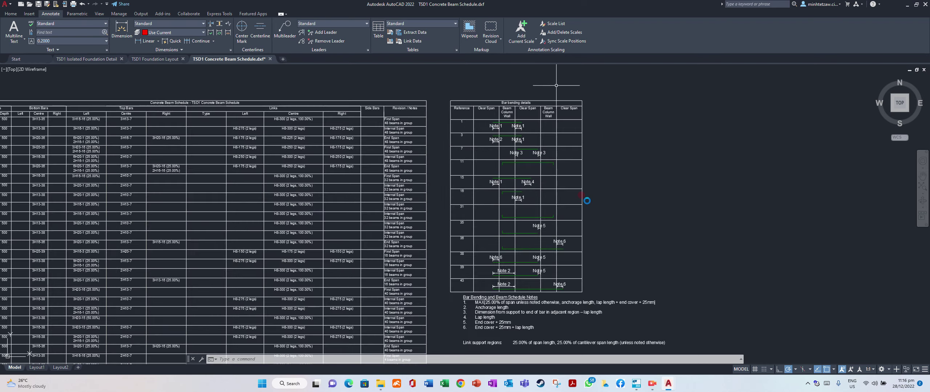
pyautogui.scroll(2, 538, 105)
pyautogui.scroll(-2, 615, 167)
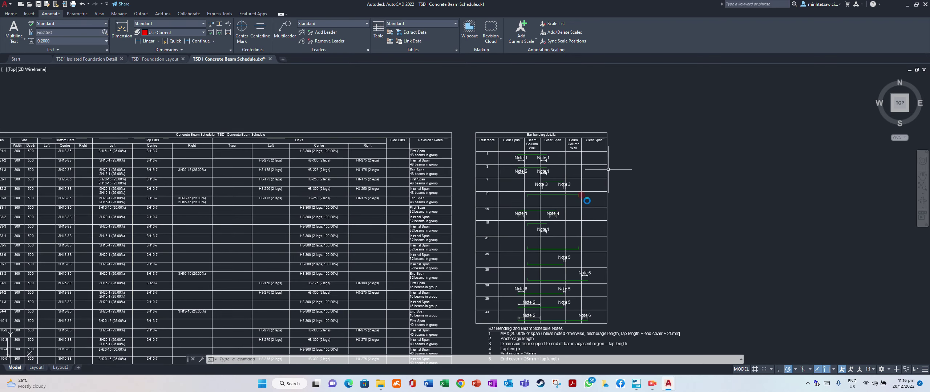
pyautogui.scroll(2, 553, 280)
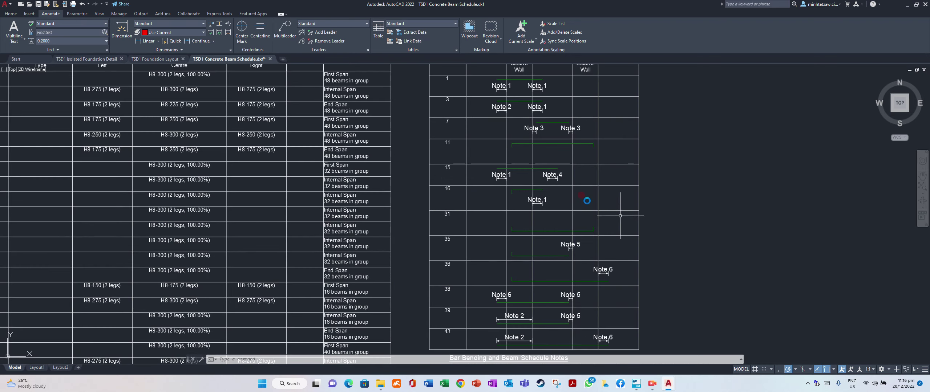
pyautogui.scroll(-5, 621, 215)
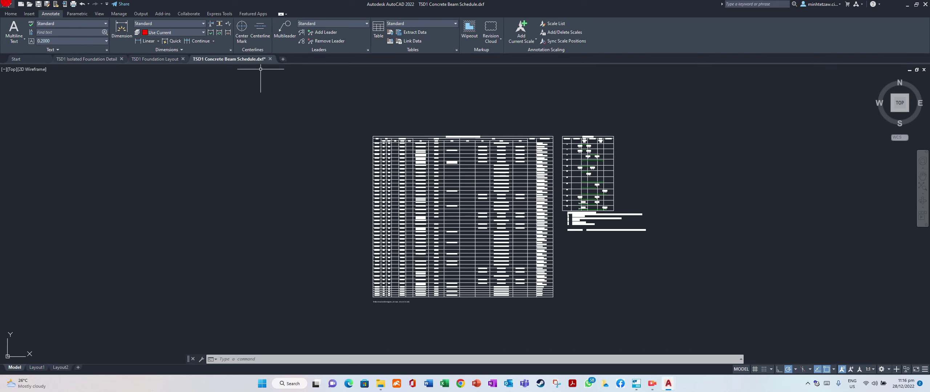
# Save the drawing as TSD1 Concrete Beam Schedule.dwg in the desktop folder Tekla Structural Designer, subfolder Beginner 8 storey Building.
pyautogui.click(7, 4)
pyautogui.click(26, 75)
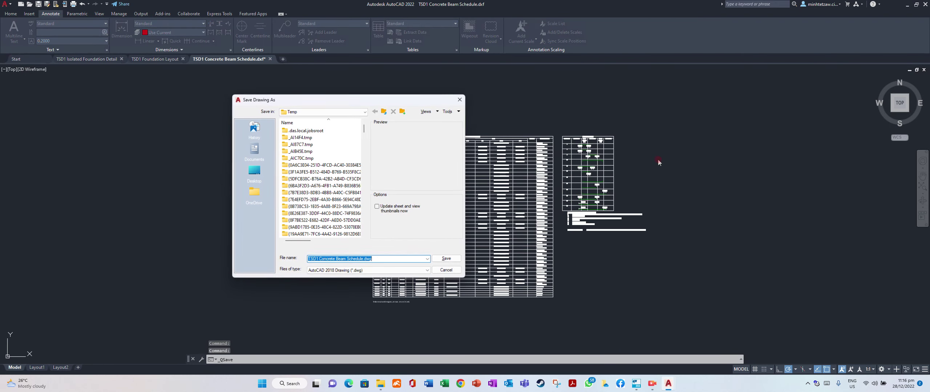
pyautogui.click(254, 171)
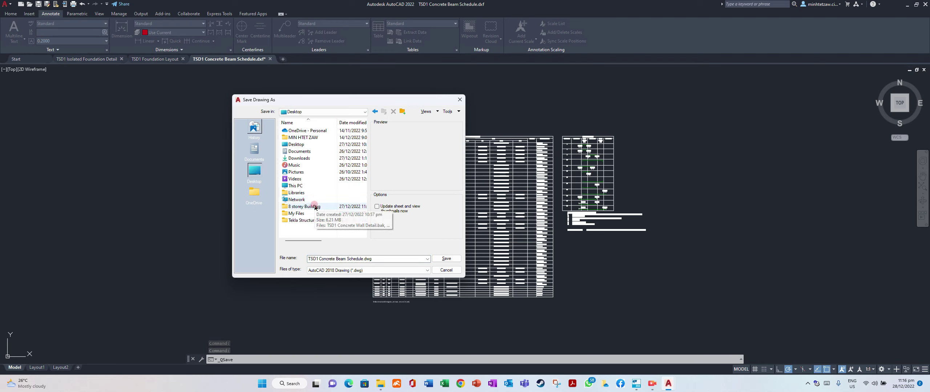
pyautogui.doubleClick(311, 221)
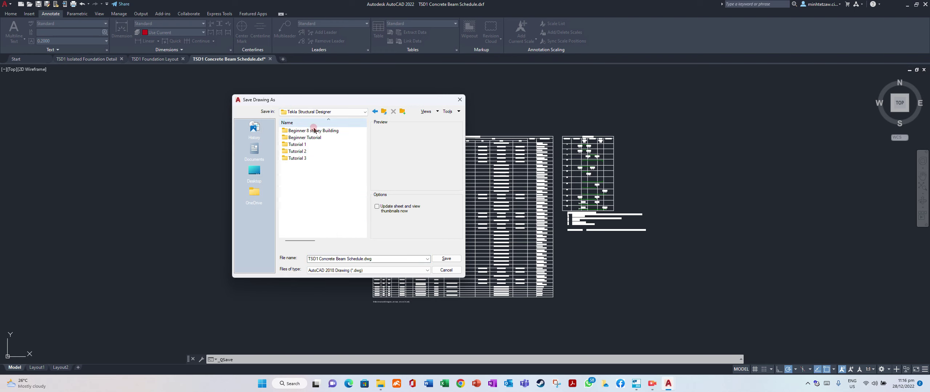
pyautogui.doubleClick(311, 130)
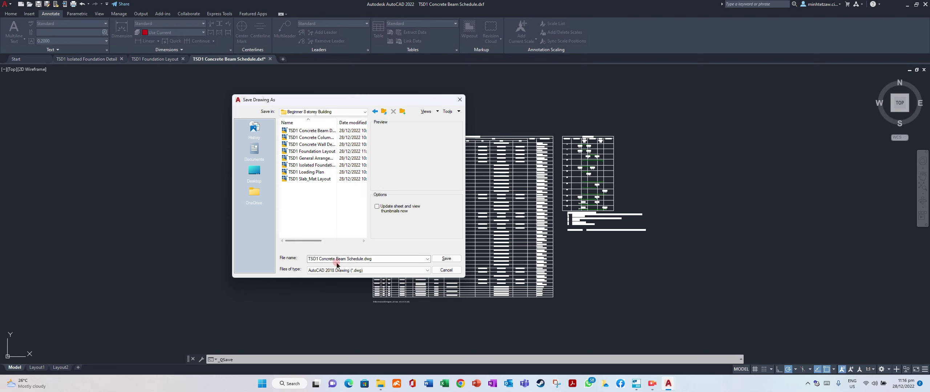
pyautogui.click(446, 259)
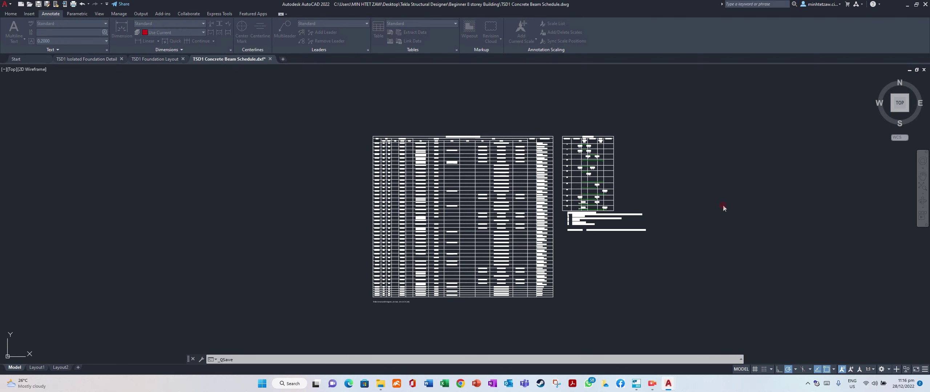
# Switch to Tekla Structural Designer and remove the TSD1 Concrete Beam Schedule from the available drawings.
pyautogui.click(635, 388)
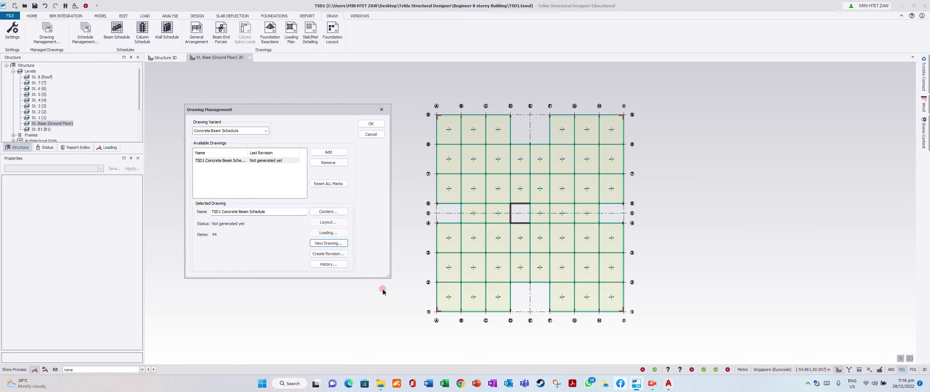
pyautogui.click(283, 166)
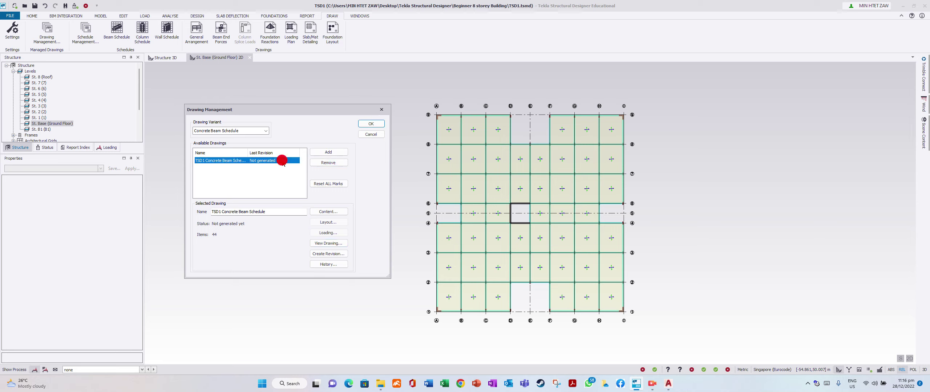
pyautogui.click(274, 133)
# Change the drawing variant to Concrete Column Schedule and add a new column schedule drawing.
pyautogui.click(266, 130)
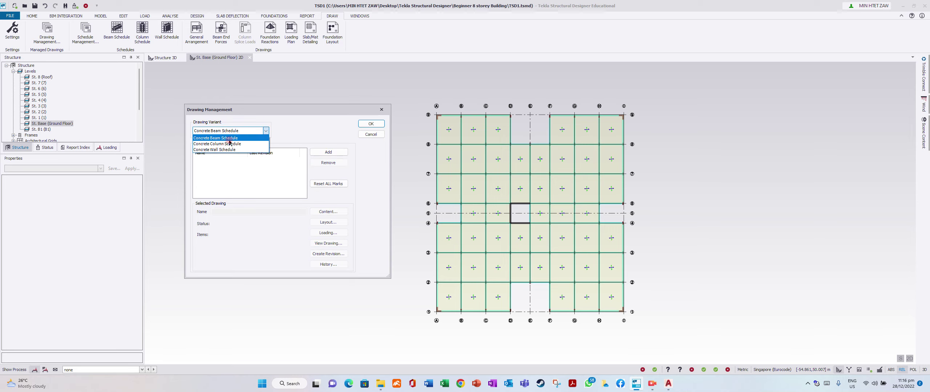
pyautogui.click(253, 141)
pyautogui.click(319, 153)
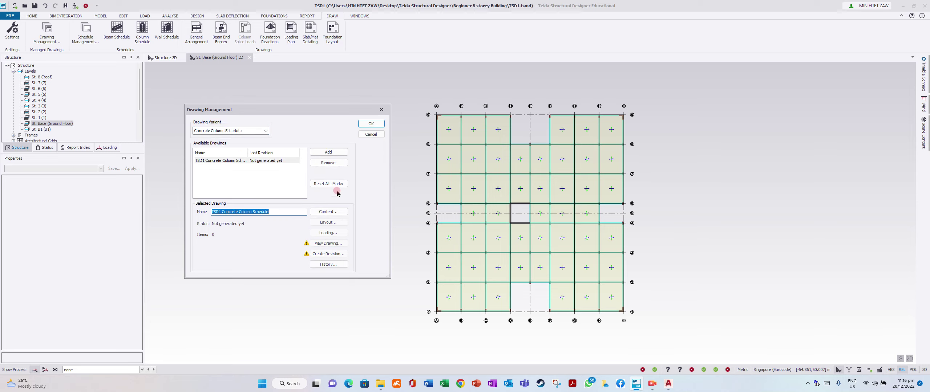
pyautogui.click(328, 212)
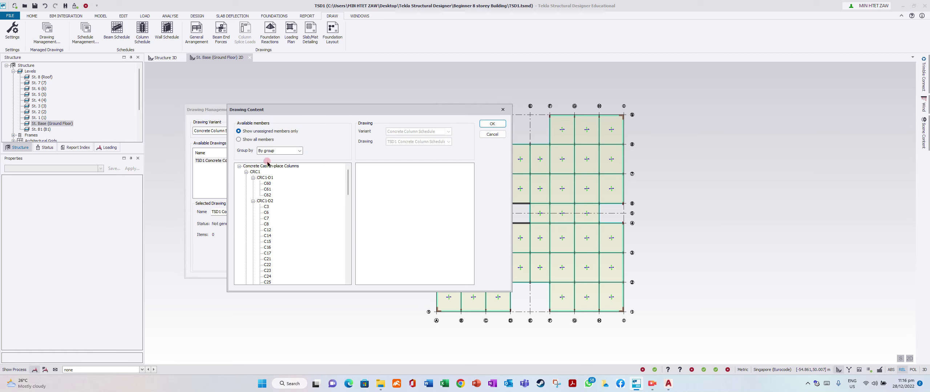
pyautogui.moveTo(328, 165); pyautogui.dragTo(439, 172)
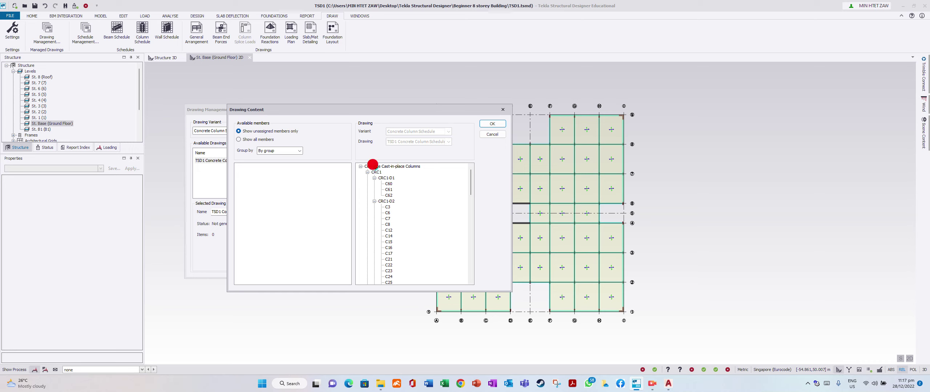
pyautogui.moveTo(321, 172); pyautogui.dragTo(304, 175)
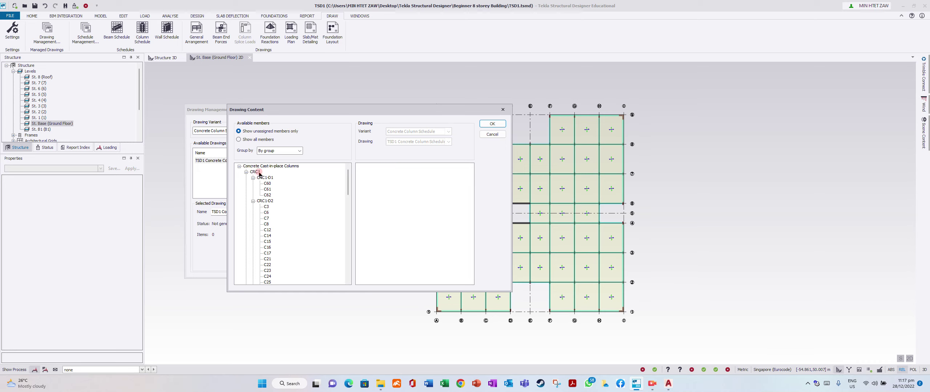
pyautogui.moveTo(391, 179); pyautogui.dragTo(389, 178)
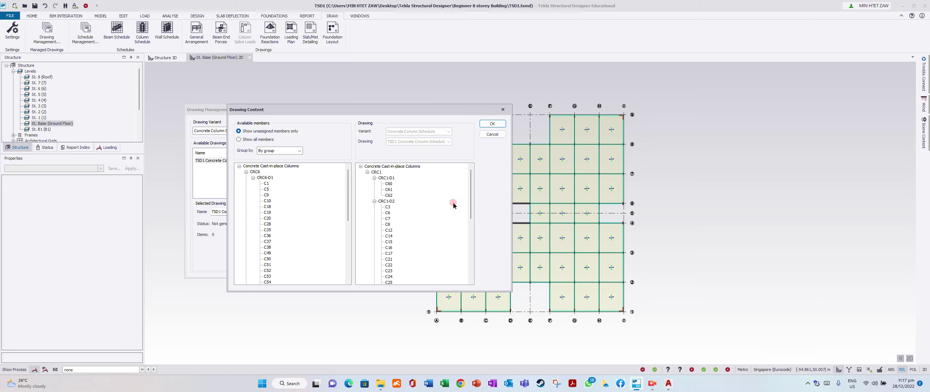
pyautogui.moveTo(472, 215)
pyautogui.mouseDown()
pyautogui.moveTo(465, 270)
pyautogui.moveTo(468, 192)
pyautogui.mouseUp()
pyautogui.moveTo(269, 182); pyautogui.dragTo(316, 178)
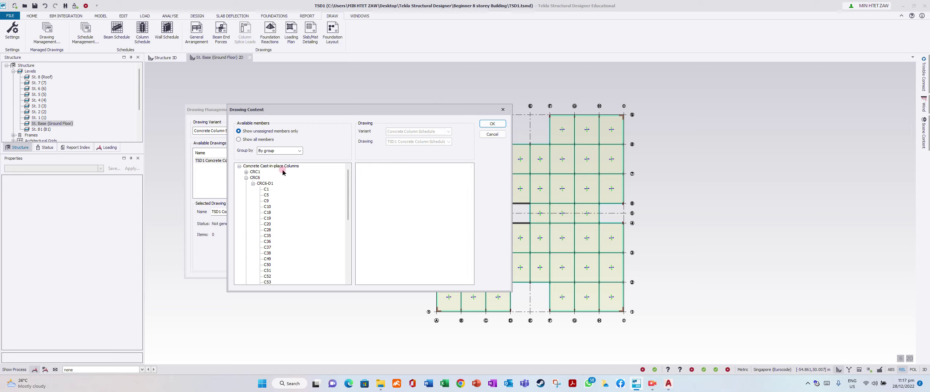
pyautogui.click(247, 172)
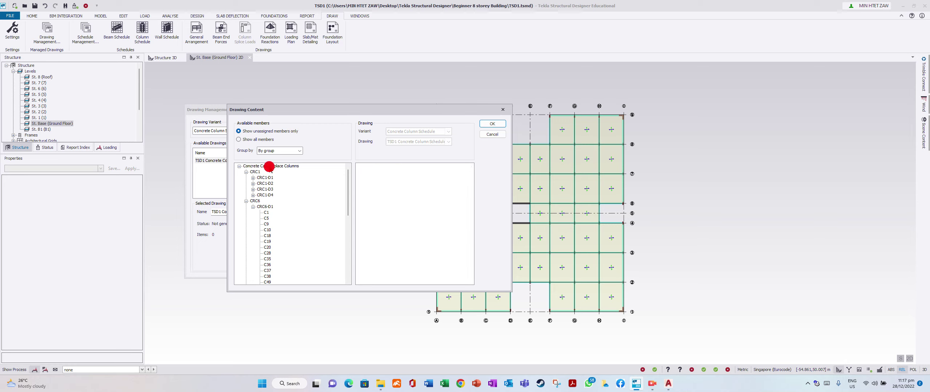
pyautogui.click(253, 178)
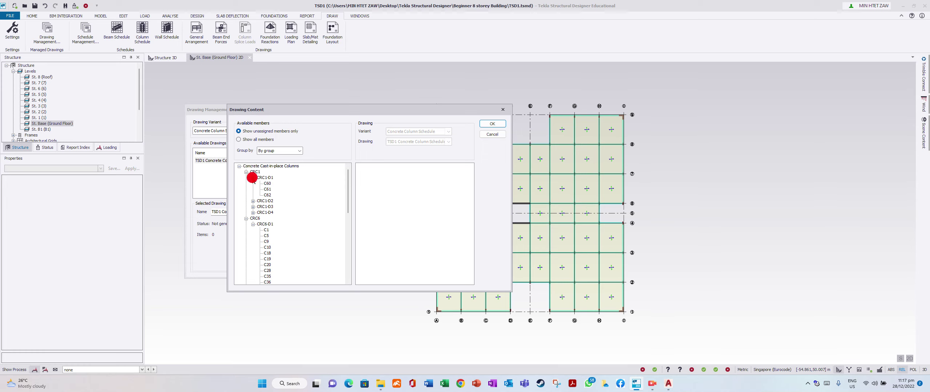
pyautogui.click(254, 201)
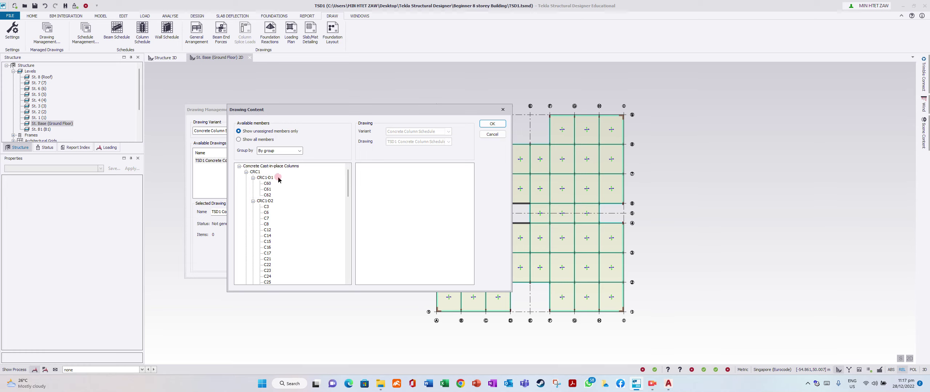
pyautogui.click(492, 134)
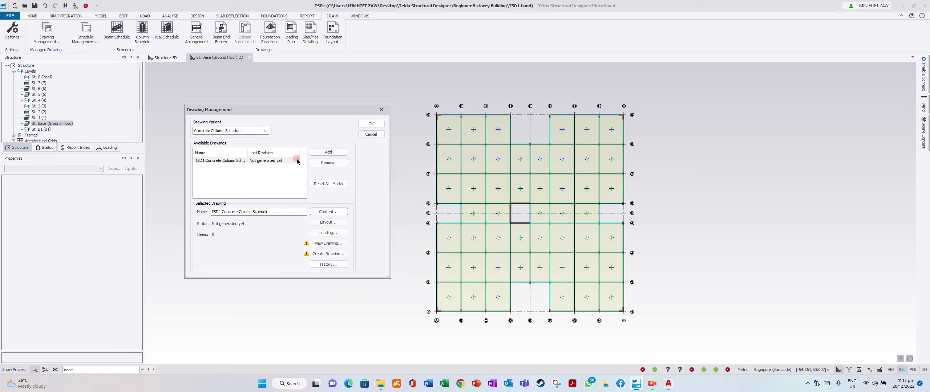
# Assign all concrete cast-in-place columns to the column schedule drawing and generate it with the Column Schedule layer configuration and style at 1:25.
pyautogui.click(329, 211)
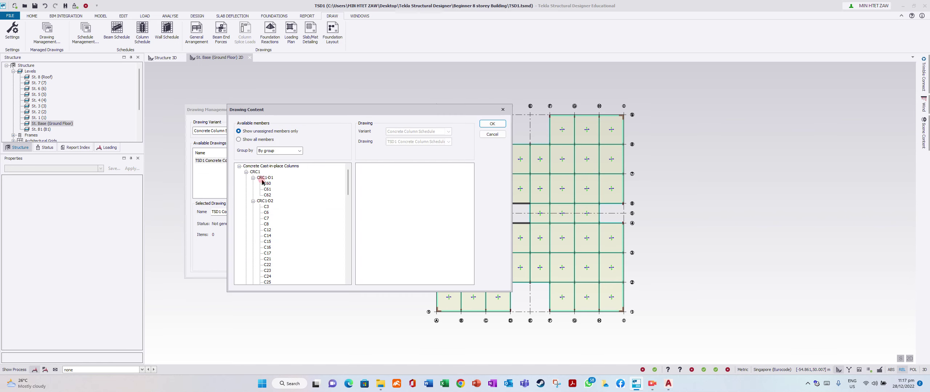
pyautogui.moveTo(264, 169); pyautogui.dragTo(426, 183)
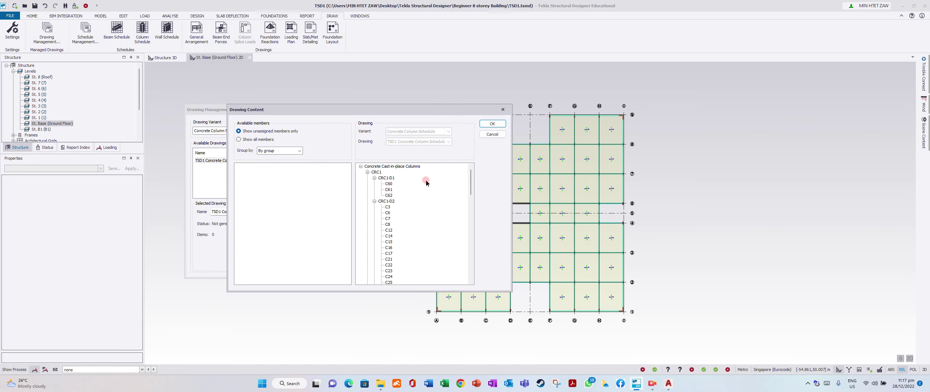
pyautogui.click(492, 123)
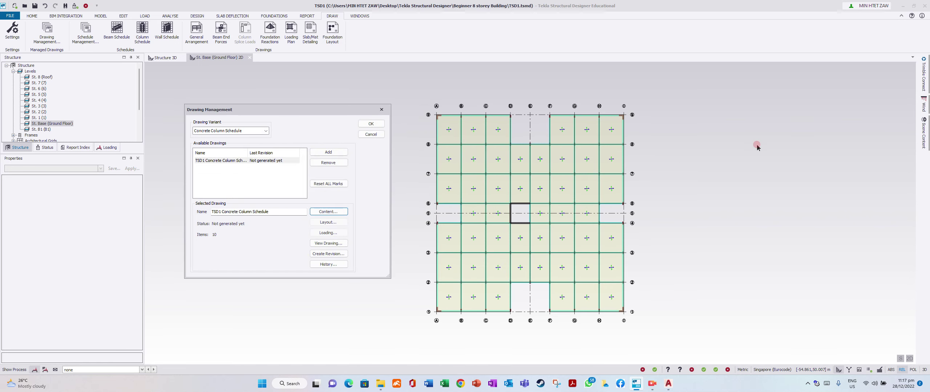
pyautogui.click(326, 244)
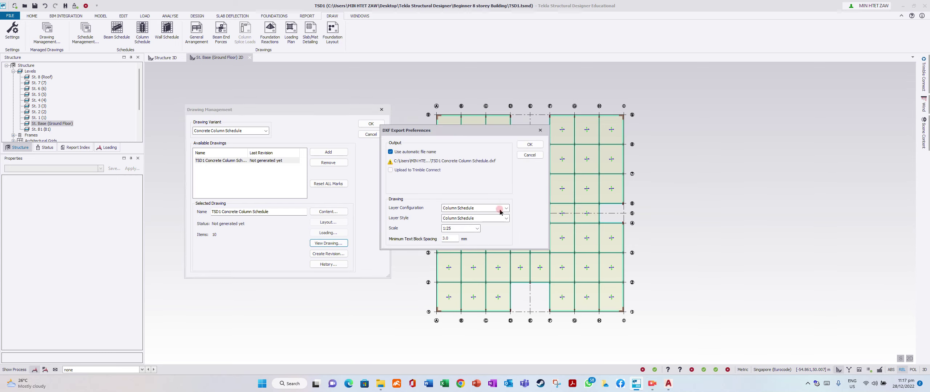
pyautogui.click(530, 145)
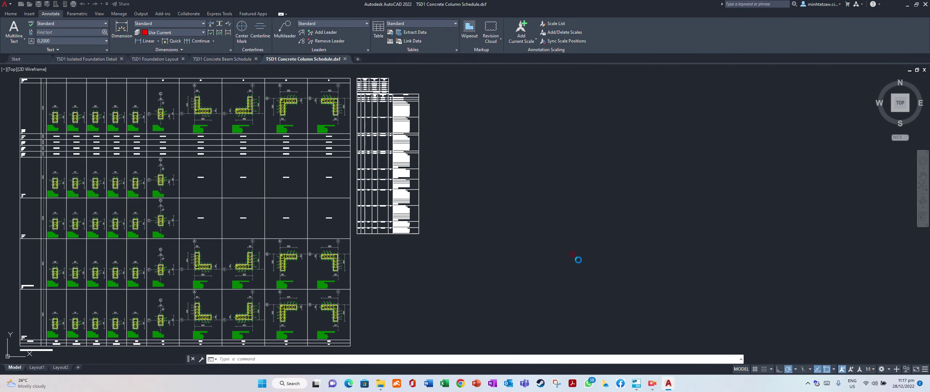
# Examine the column sections, storey levels, starter bar and column group rows, and the bar tables beside the column schedule.
pyautogui.scroll(-3, 641, 200)
pyautogui.scroll(8, 271, 145)
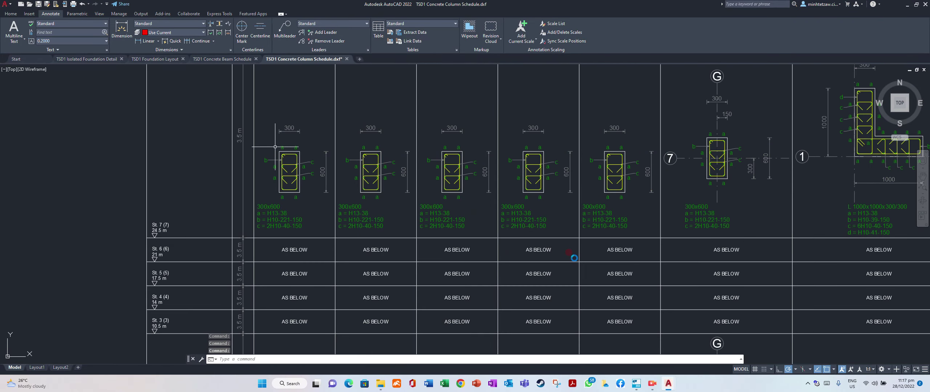
pyautogui.scroll(-2, 329, 173)
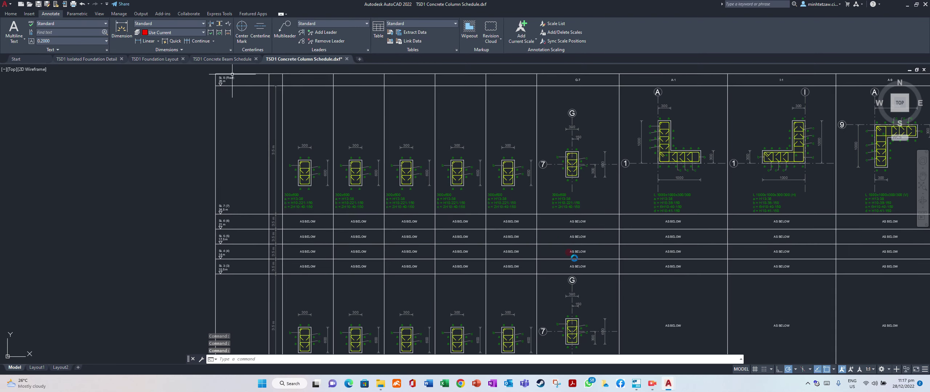
pyautogui.scroll(-3, 275, 234)
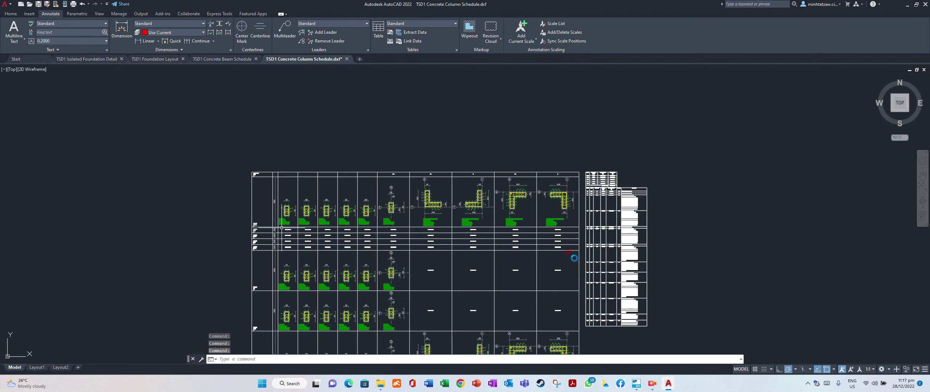
pyautogui.scroll(2, 304, 326)
pyautogui.scroll(3, 296, 345)
pyautogui.scroll(4, 296, 338)
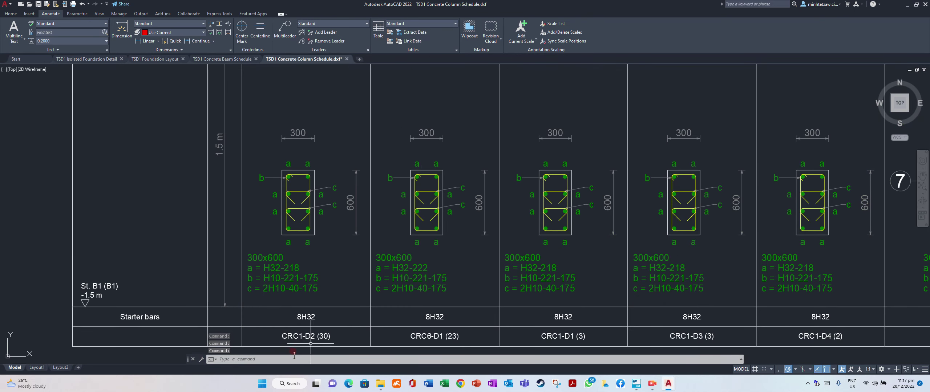
pyautogui.scroll(-2, 294, 276)
pyautogui.scroll(4, 306, 319)
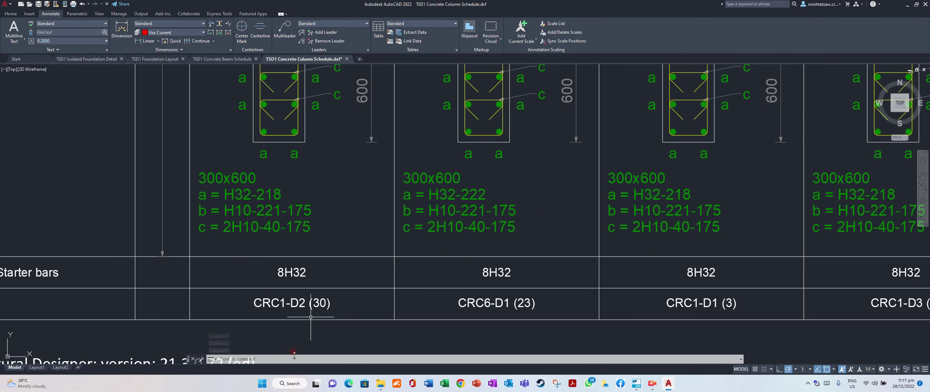
pyautogui.scroll(-2, 311, 298)
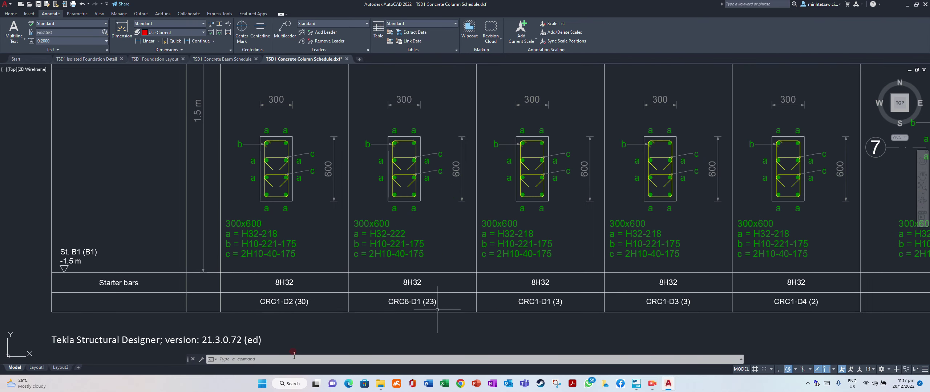
pyautogui.scroll(-2, 306, 293)
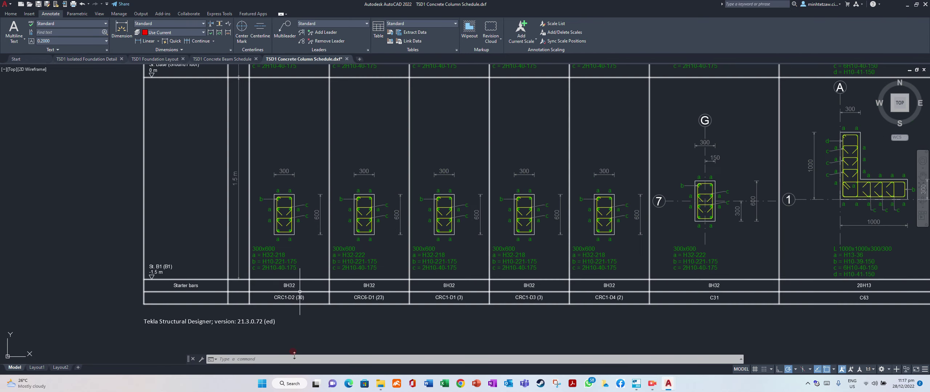
pyautogui.scroll(-3, 297, 182)
pyautogui.scroll(-2, 319, 254)
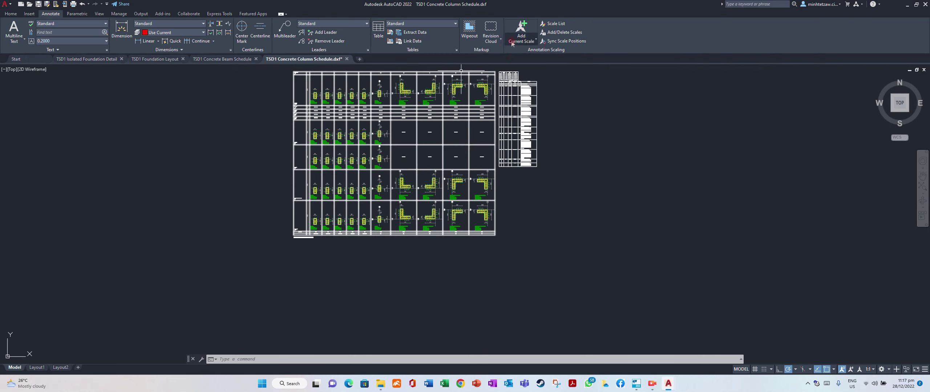
pyautogui.scroll(6, 527, 77)
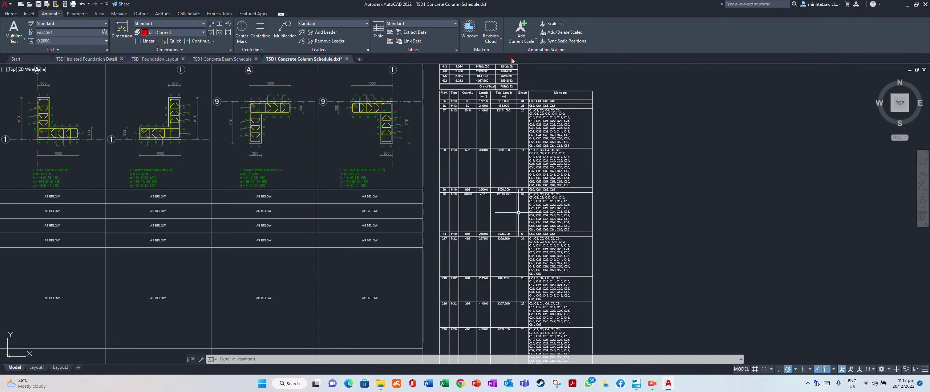
pyautogui.scroll(-2, 597, 182)
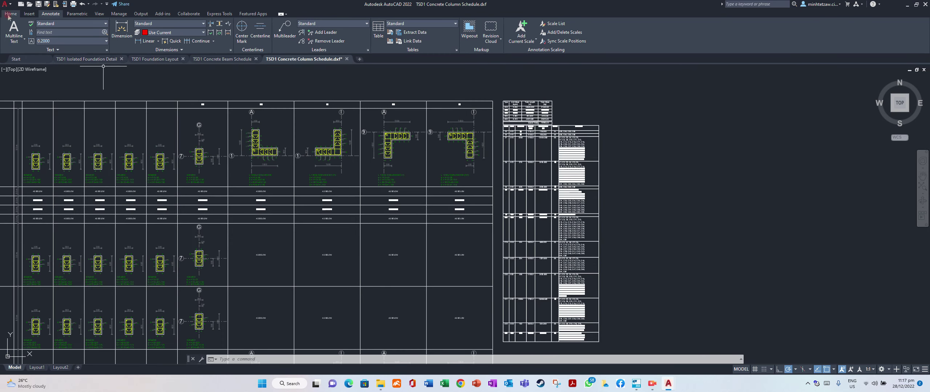
# Save the drawing as TSD1 Concrete Column Schedule.dwg in the desktop folder Tekla Structural Designer, subfolder Beginner 8 storey Building.
pyautogui.click(5, 4)
pyautogui.click(23, 78)
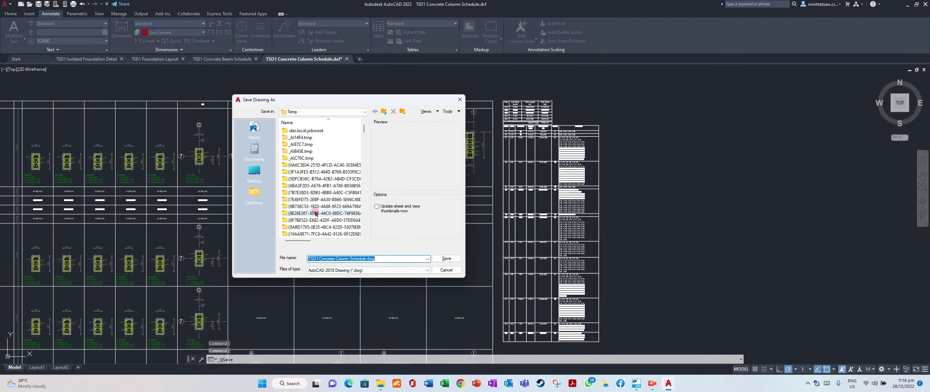
pyautogui.click(254, 192)
pyautogui.click(254, 170)
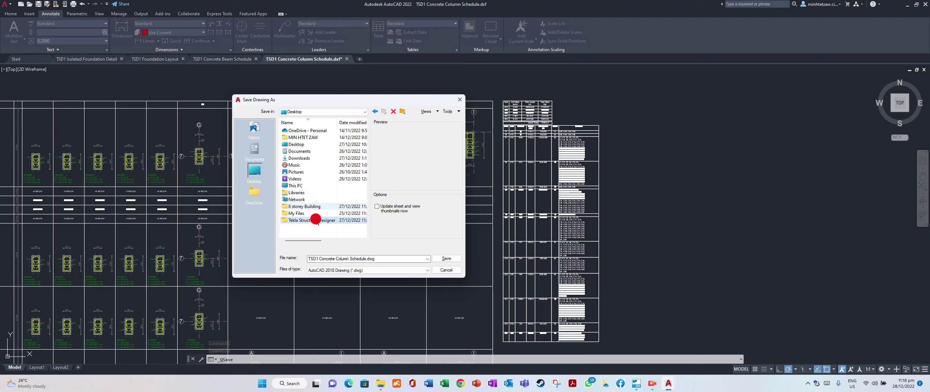
pyautogui.doubleClick(316, 221)
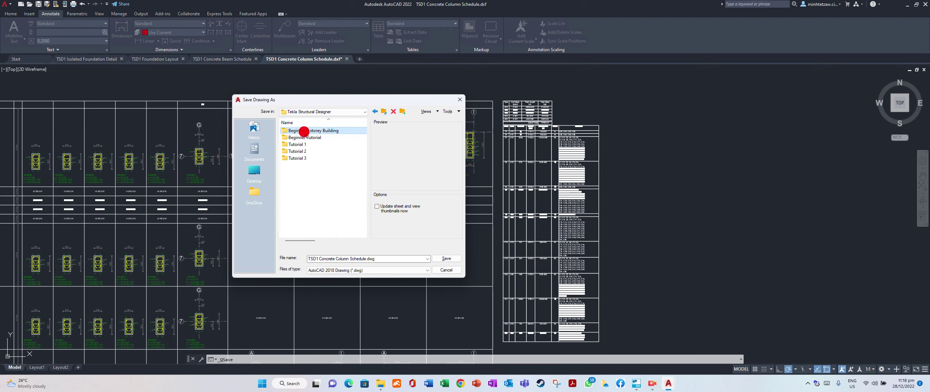
pyautogui.doubleClick(302, 131)
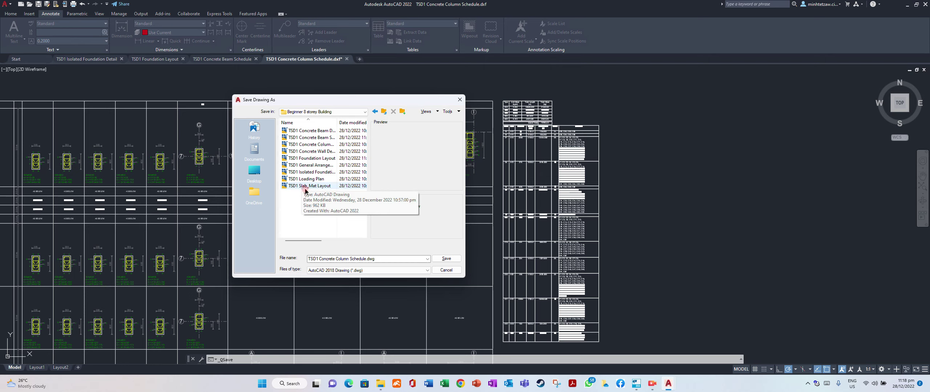
pyautogui.moveTo(345, 120); pyautogui.dragTo(360, 125)
pyautogui.click(452, 261)
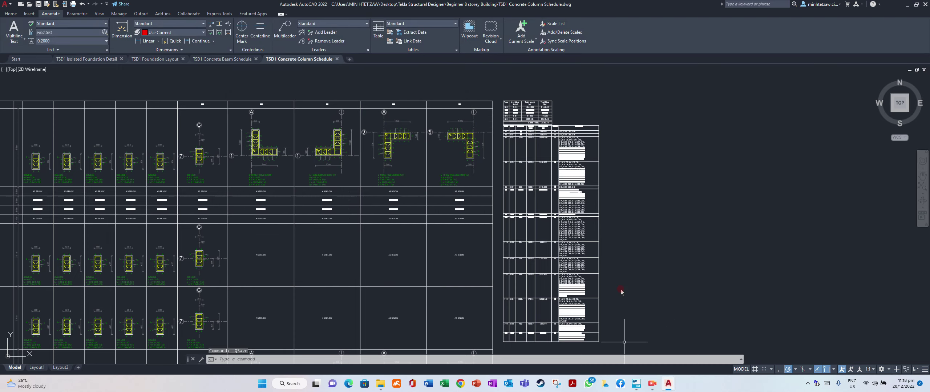
# Switch to Tekla Structural Designer and remove the TSD1 Concrete Column Schedule from the available drawings.
pyautogui.click(634, 384)
pyautogui.click(365, 212)
pyautogui.click(270, 161)
pyautogui.click(316, 164)
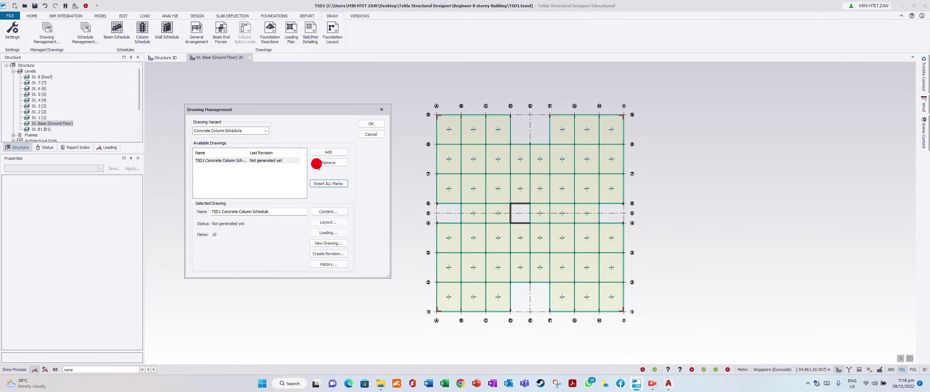
pyautogui.click(290, 160)
pyautogui.click(328, 163)
# Change the drawing variant to Concrete Wall Schedule and add a new wall schedule drawing.
pyautogui.click(265, 129)
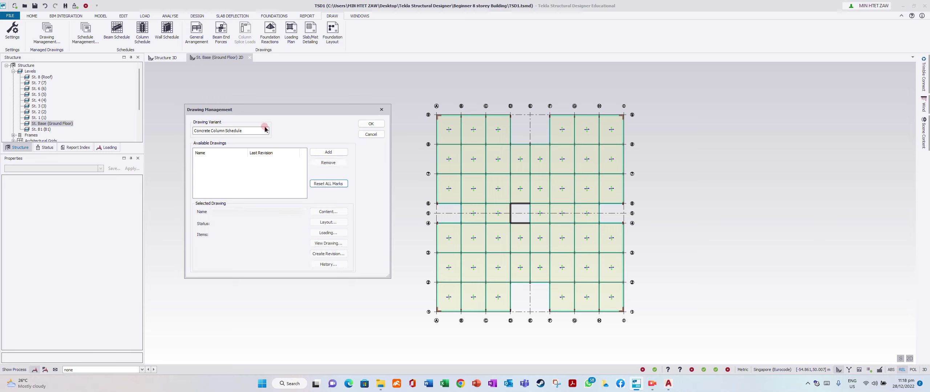
pyautogui.click(232, 145)
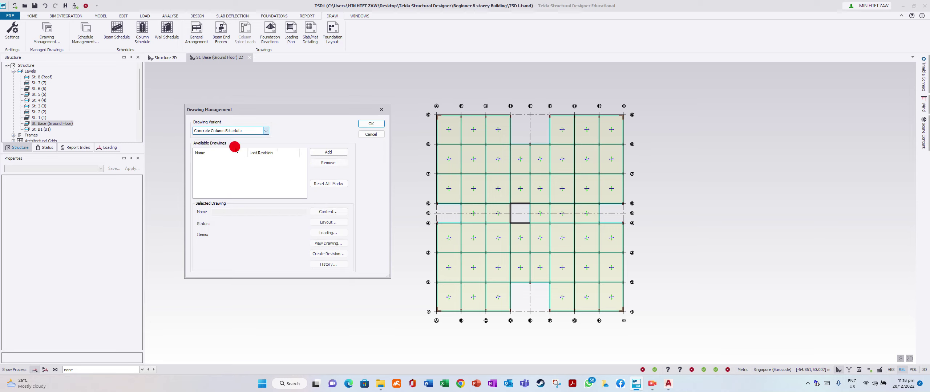
pyautogui.click(316, 152)
# Assign walls W1, W2 and W3 to the wall schedule drawing and generate it with the Wall Schedule layer configuration and style at 1:25.
pyautogui.click(326, 212)
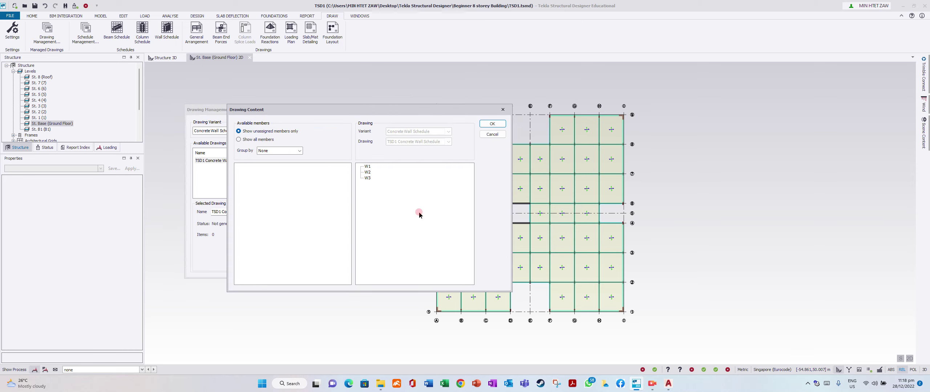
pyautogui.press('Return')
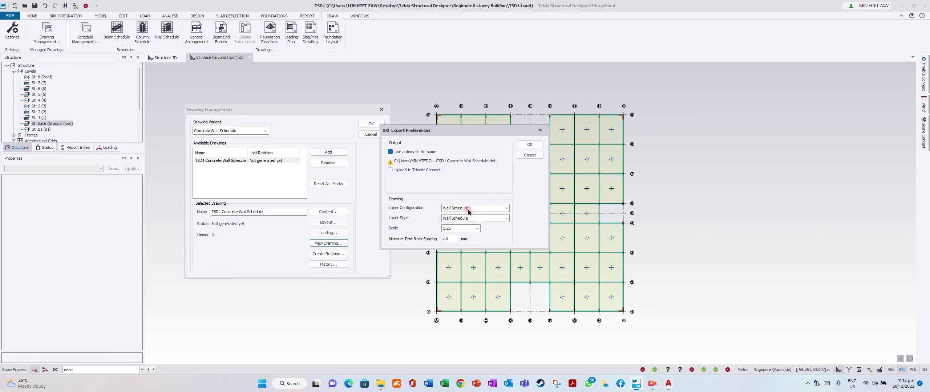
pyautogui.click(507, 207)
pyautogui.click(501, 216)
pyautogui.click(530, 144)
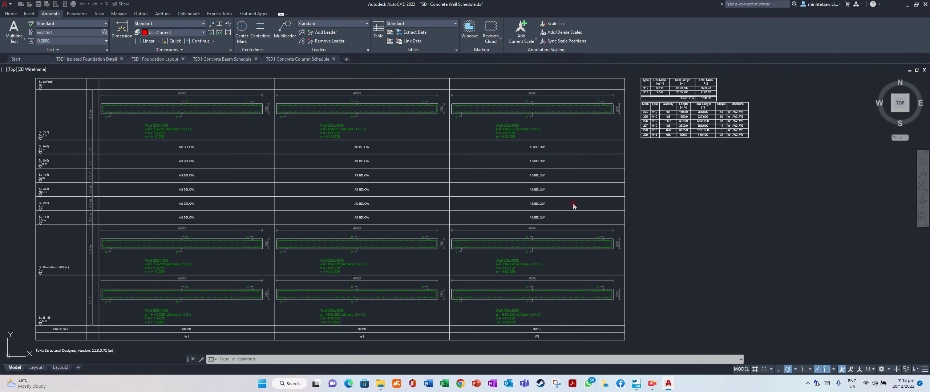
# Examine the wall sections at each storey and the bar mass and bending tables beside the wall schedule.
pyautogui.scroll(4, 425, 183)
pyautogui.scroll(-2, 343, 191)
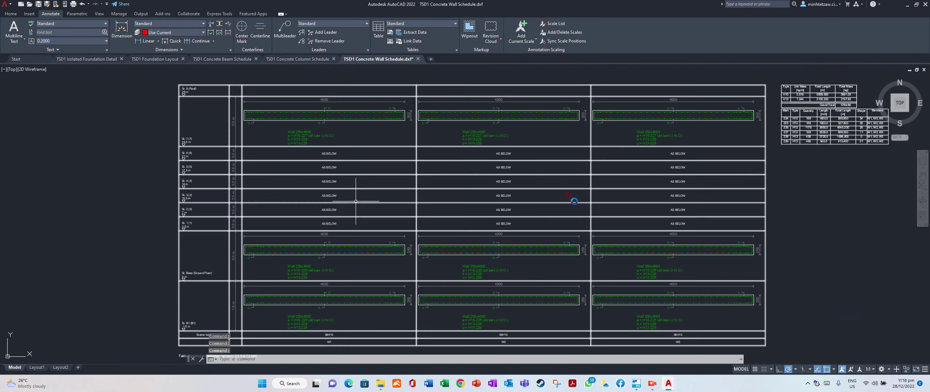
pyautogui.scroll(-2, 436, 117)
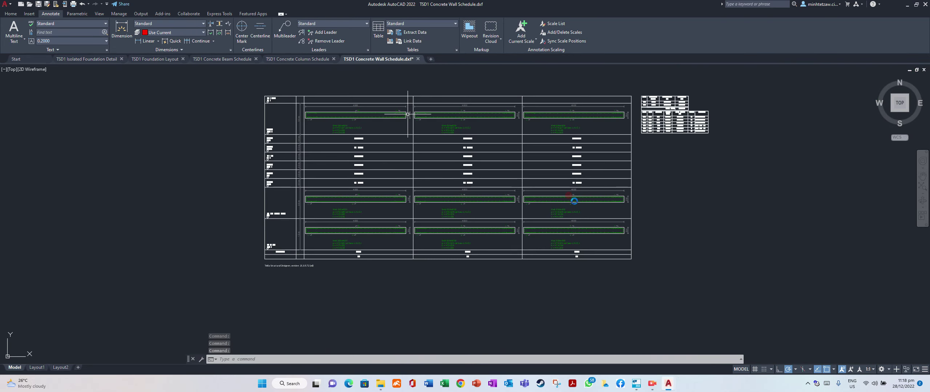
pyautogui.scroll(2, 364, 239)
pyautogui.scroll(-2, 346, 268)
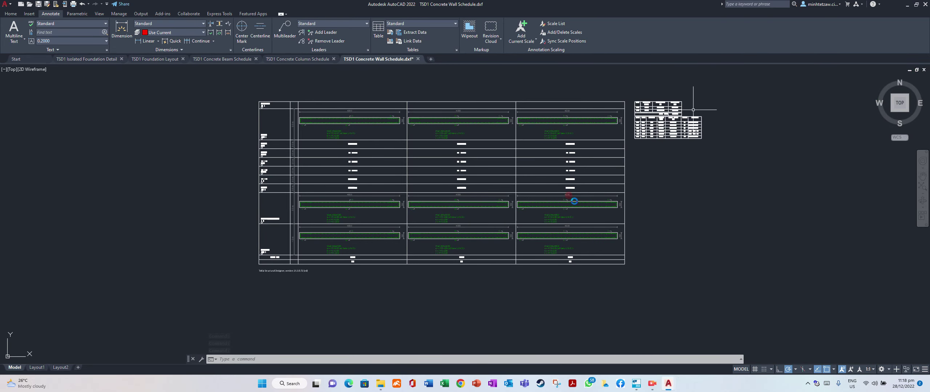
pyautogui.scroll(6, 693, 110)
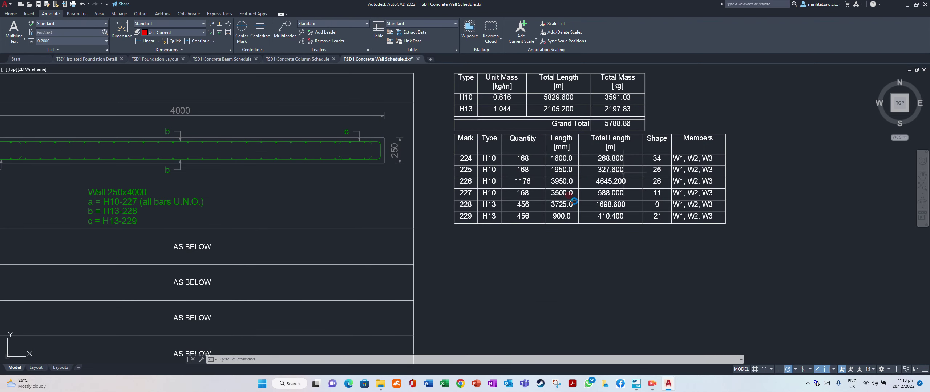